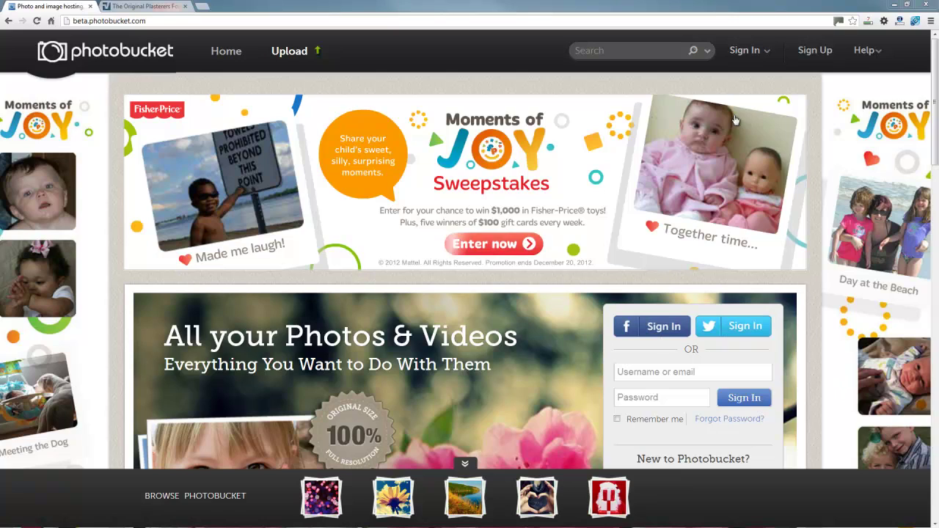
- Sign in to the Photobucket account with its username and password, and skip the homepage tour
left_click(752, 53)
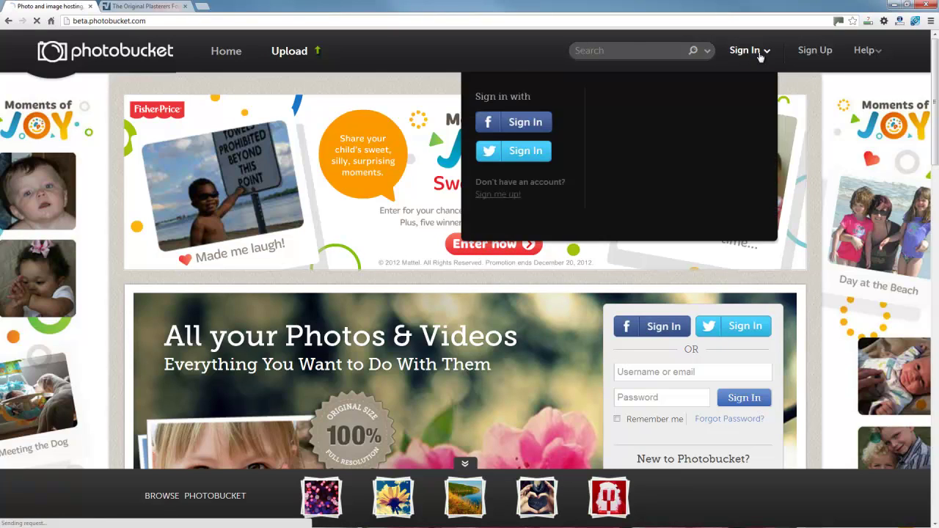
left_click(610, 108)
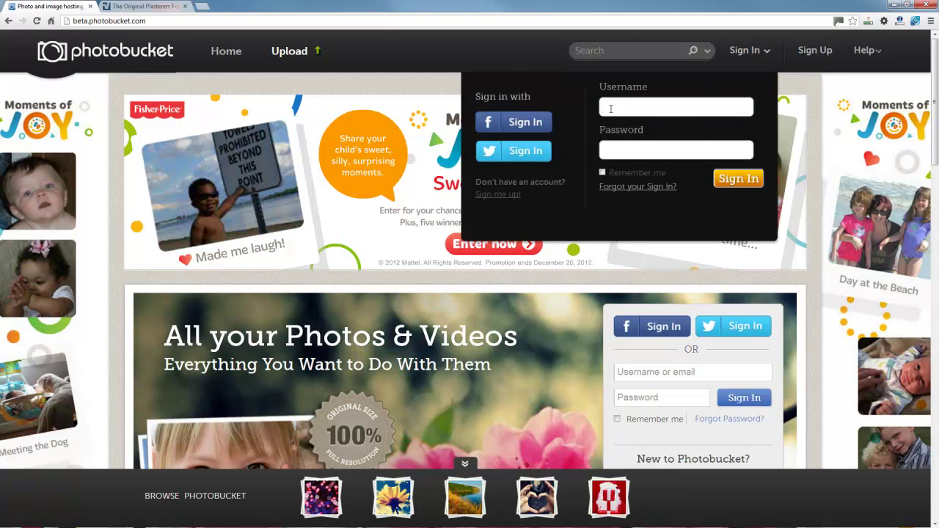
type("buggydanny")
key("Tab")
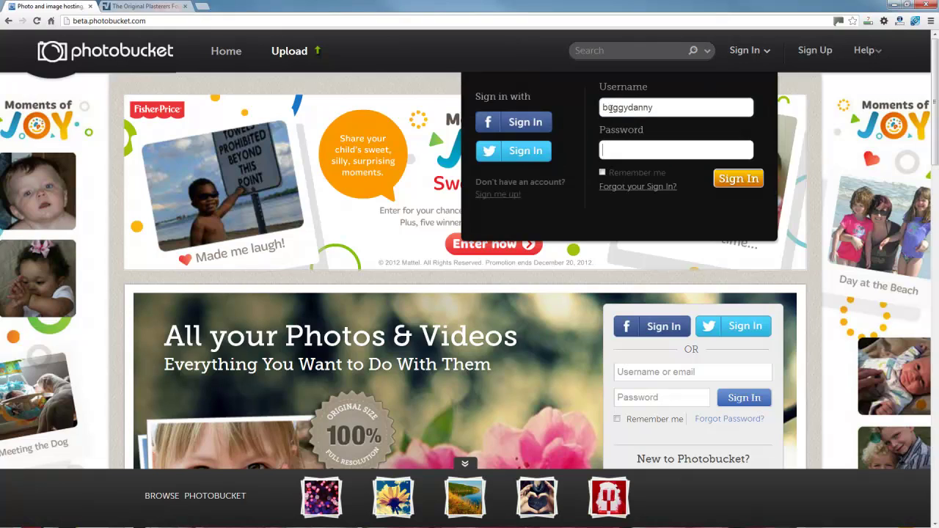
type("••")
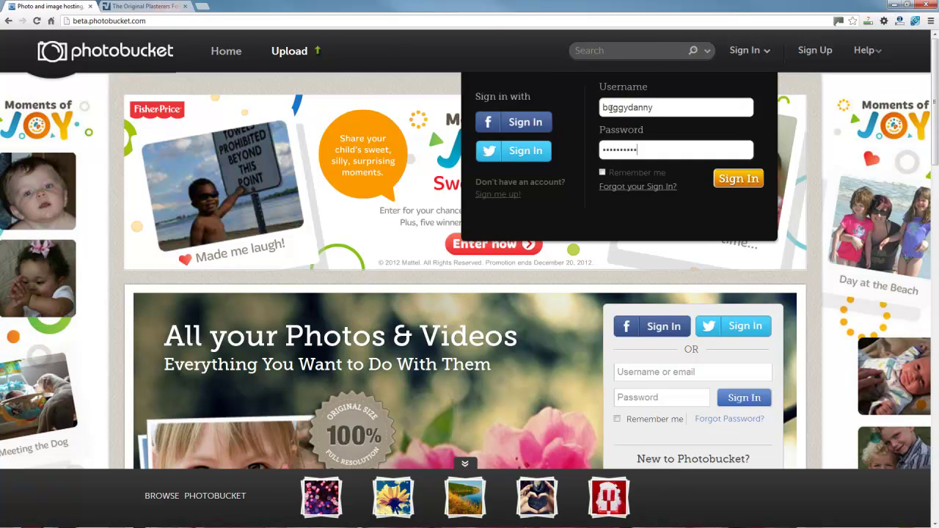
left_click(722, 182)
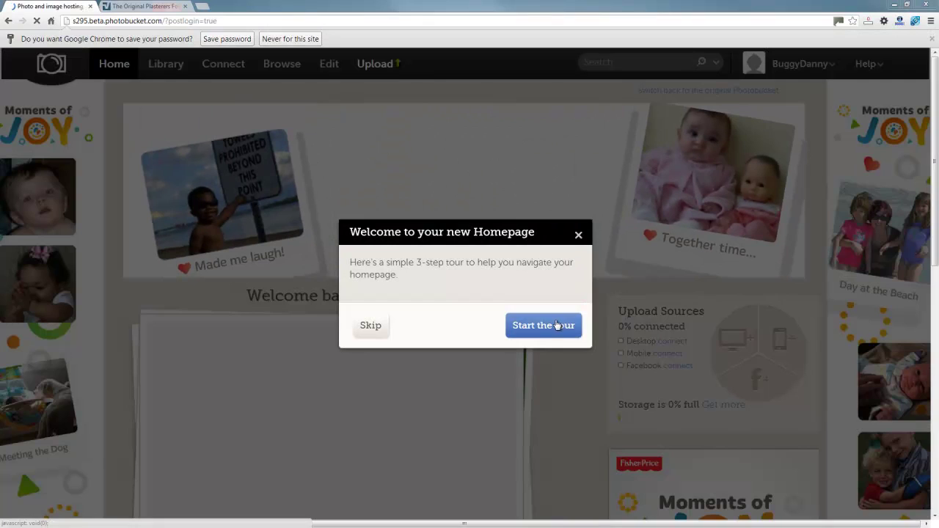
left_click(377, 328)
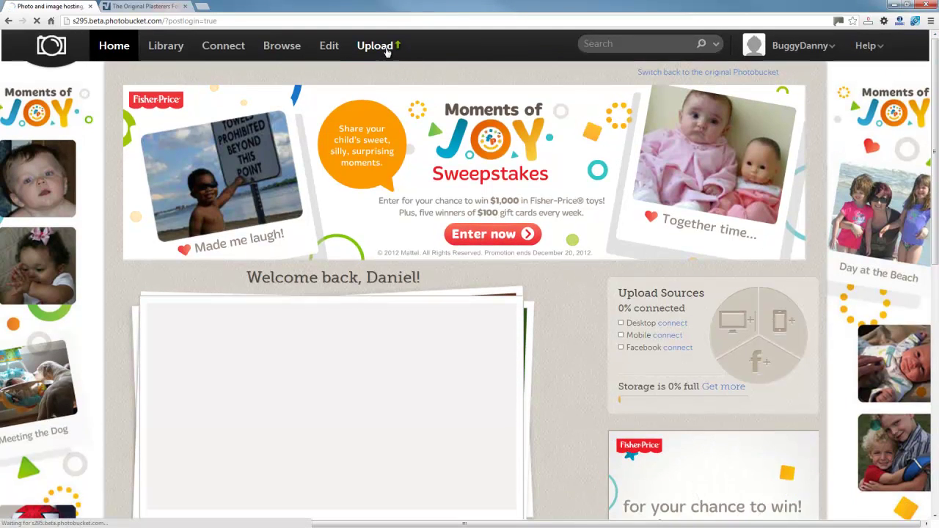
- Upload the car photo 20111221_144217.jpg from the computer to the Photobucket library
left_click(387, 49)
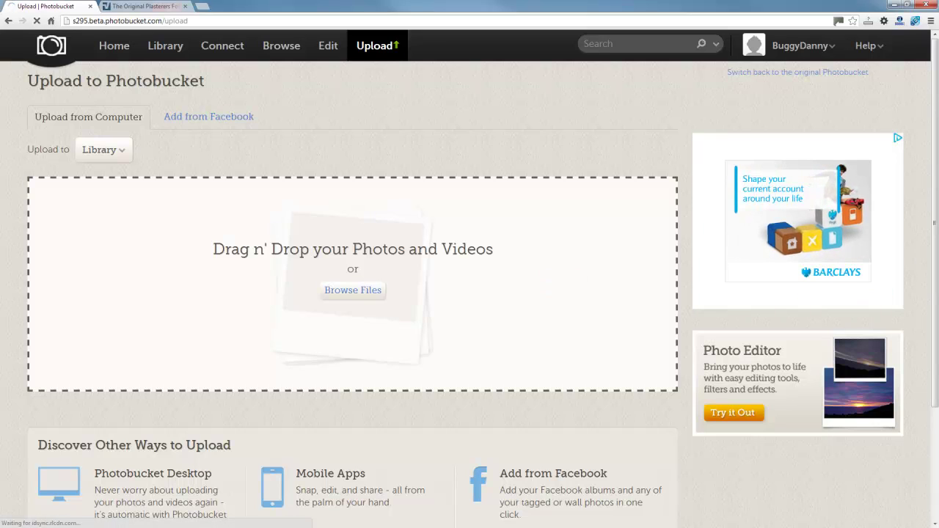
left_click_drag(590, 243, 330, 283)
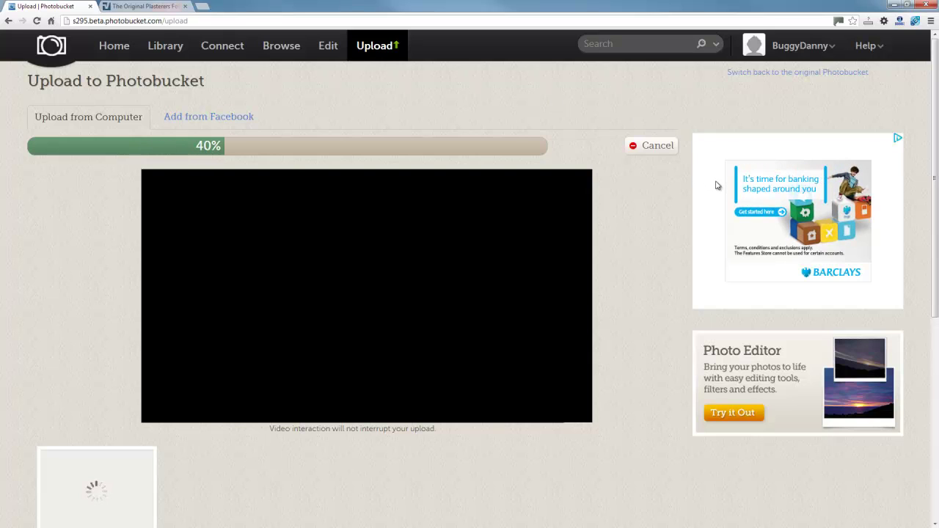
scroll(708, 227, "down", 1)
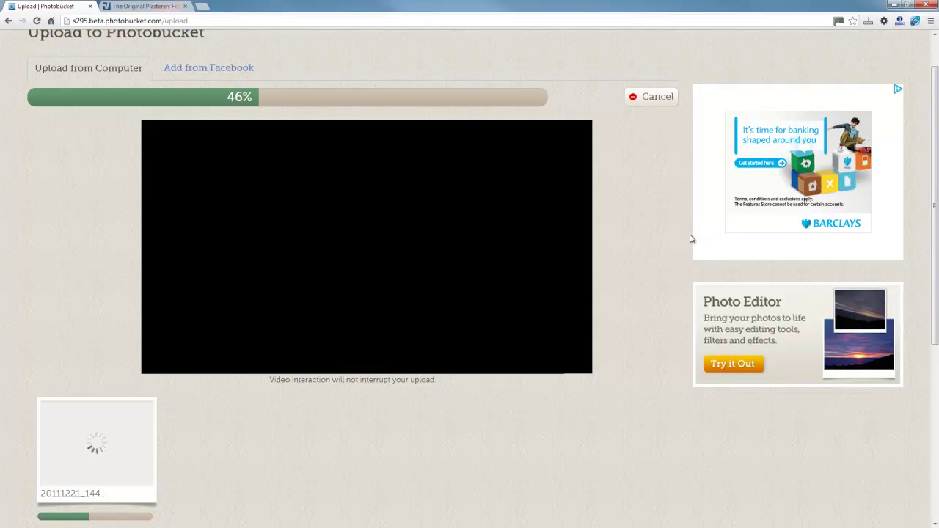
scroll(689, 239, "down", 1)
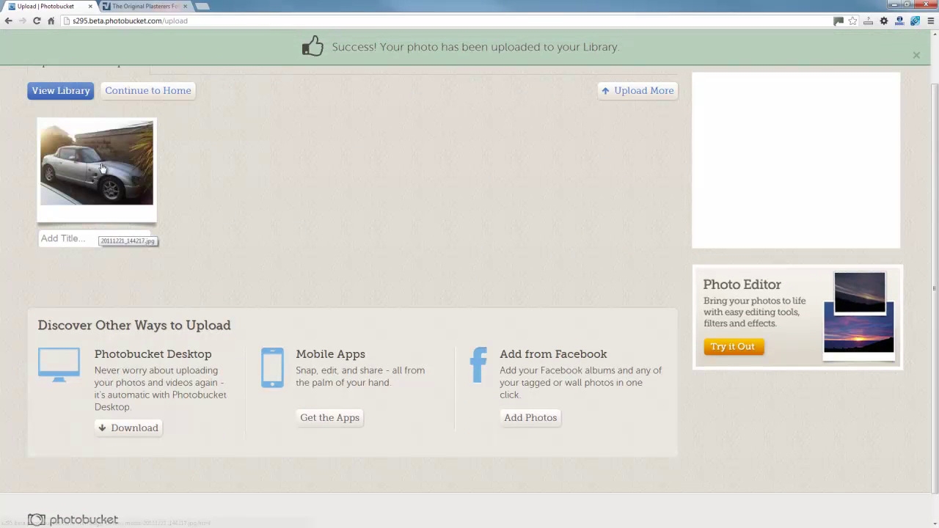
- Open the uploaded car photo and copy its IMG code from the sharing links
left_click(94, 168)
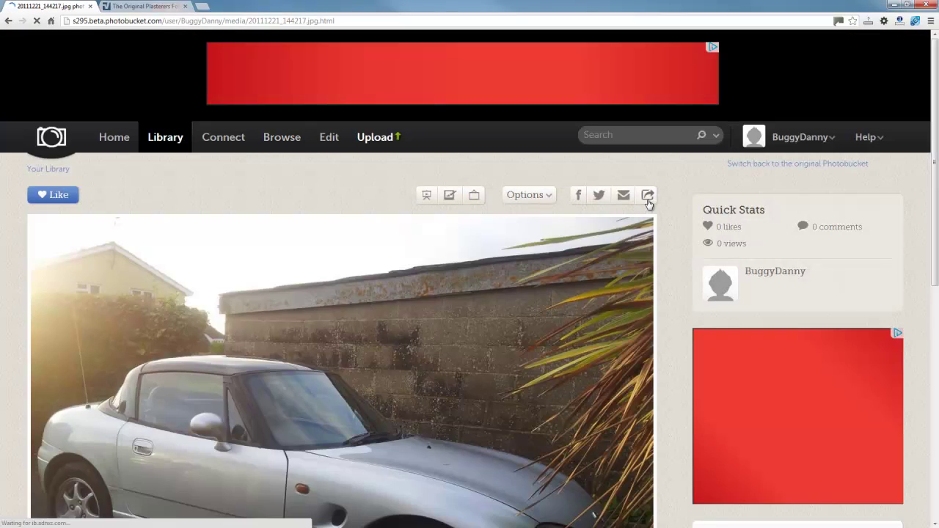
left_click(648, 198)
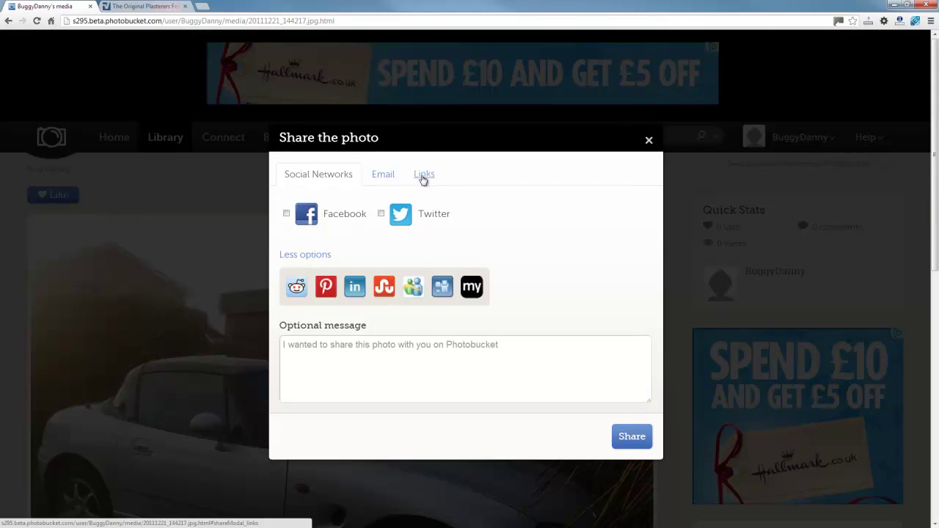
left_click(423, 177)
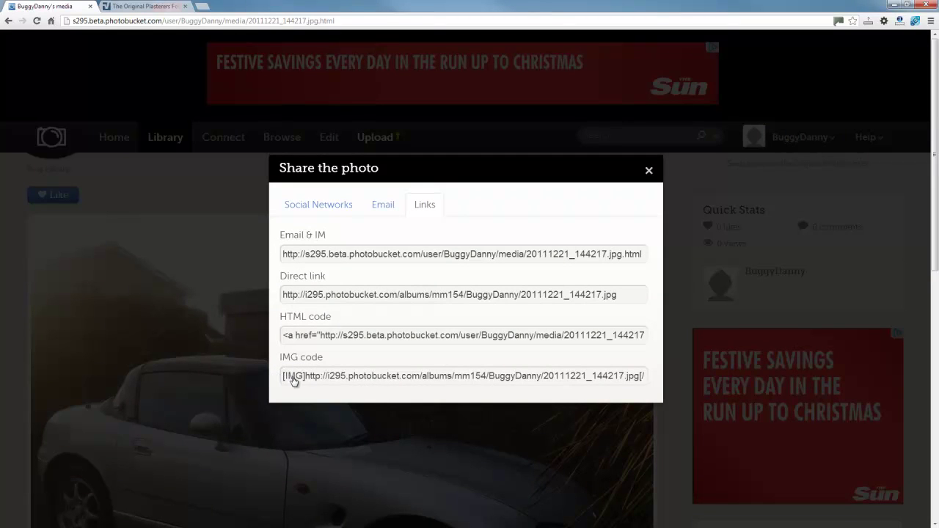
left_click(338, 379)
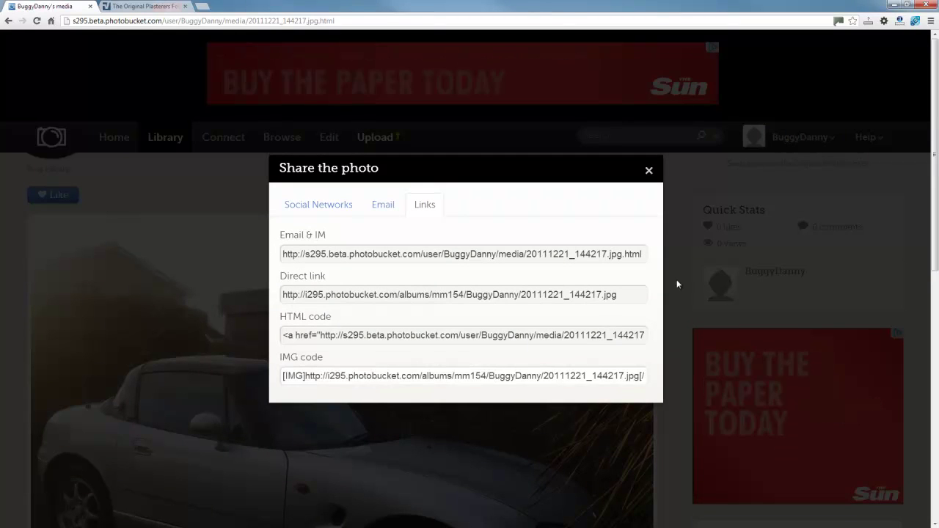
- Switch to The Plasterers Forum and start a thread in The Place To Meet And Say Hello titled "This is a test to show how to install a photograph"
left_click(146, 5)
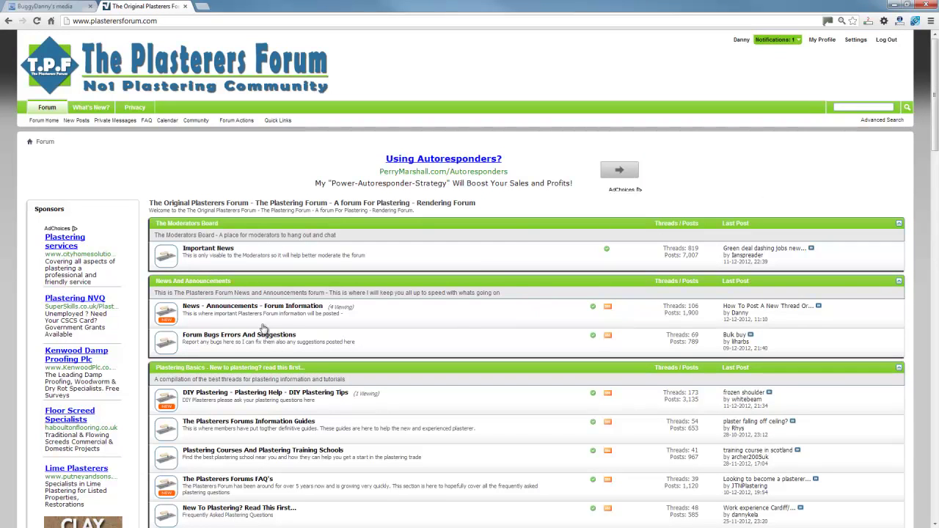
scroll(470, 287, "down", 5)
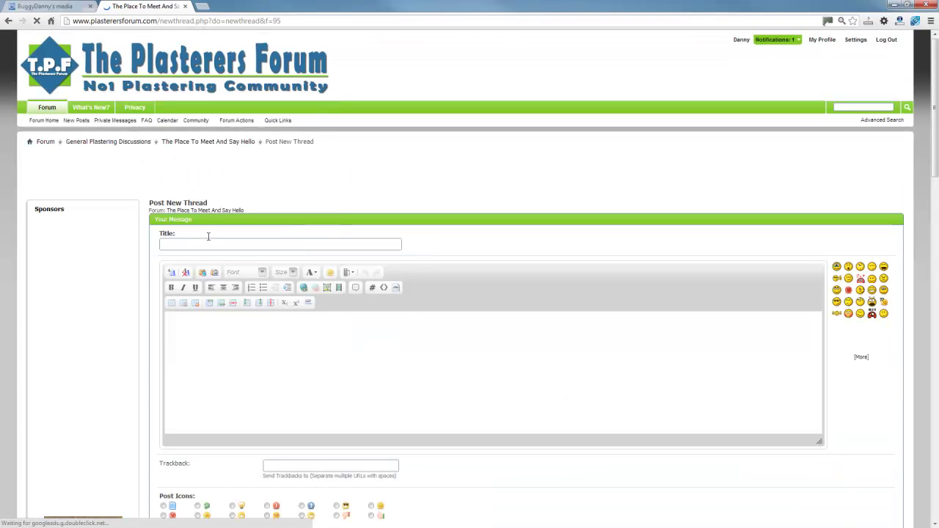
left_click(200, 246)
type("This ")
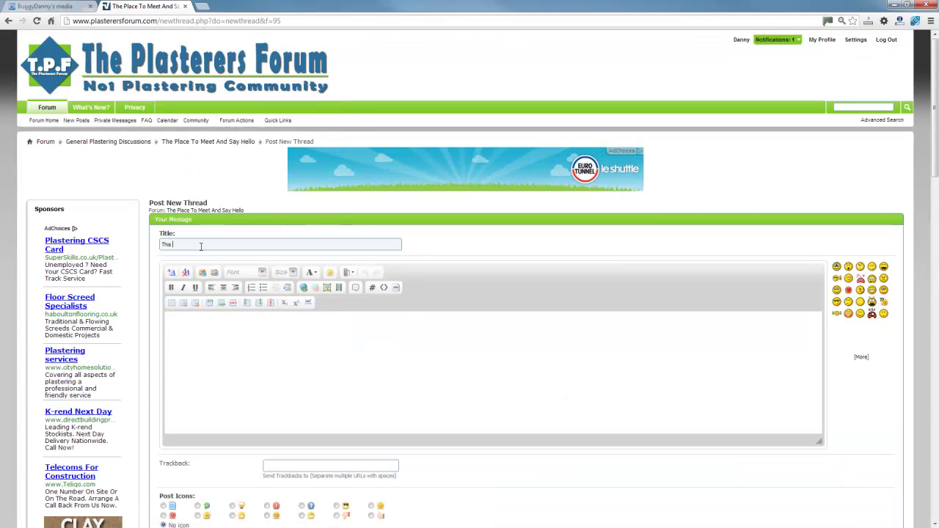
type("is a test ")
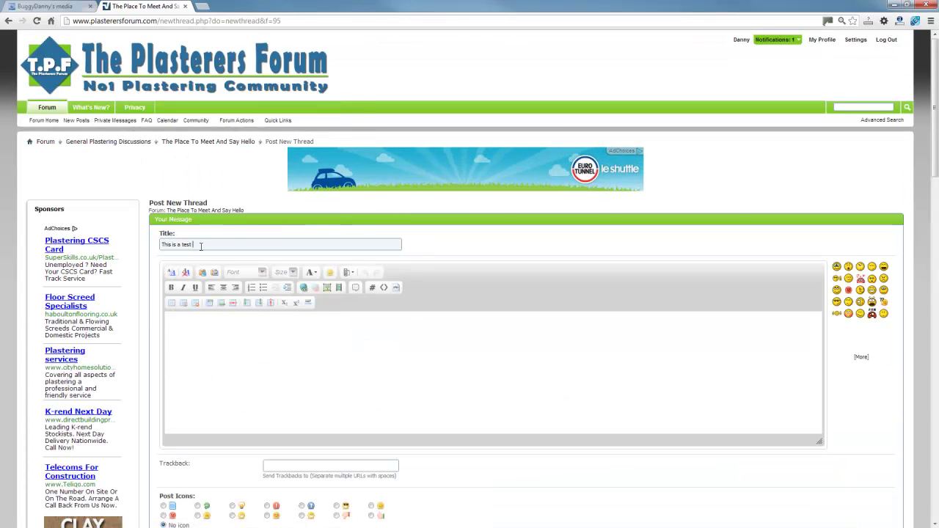
type("to")
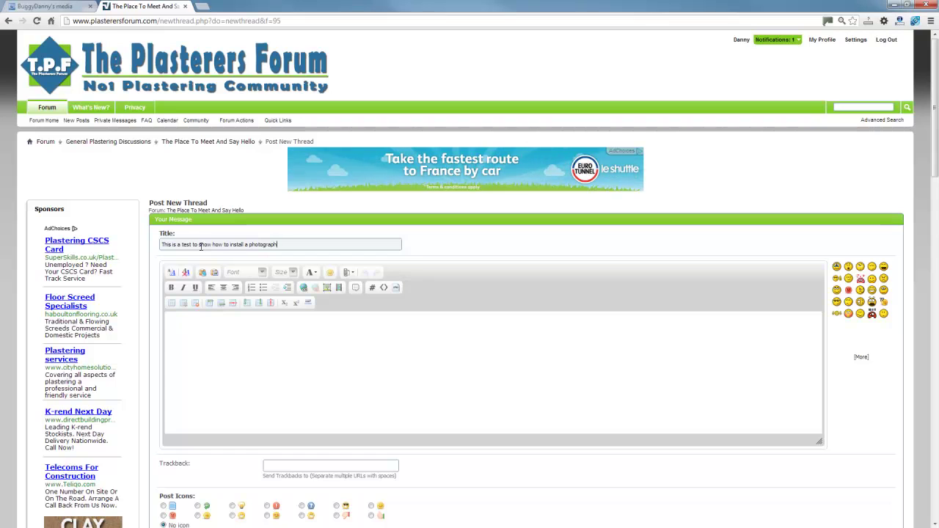
left_click(264, 372)
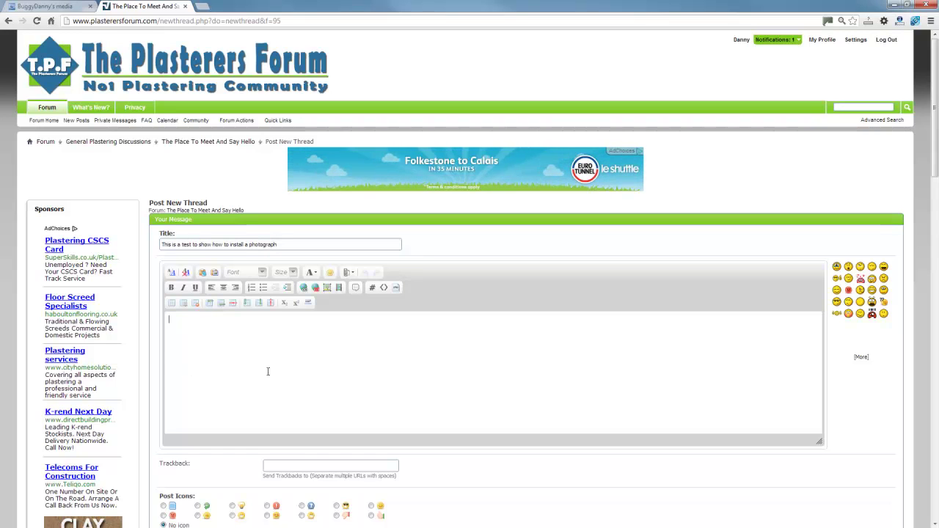
left_click(327, 288)
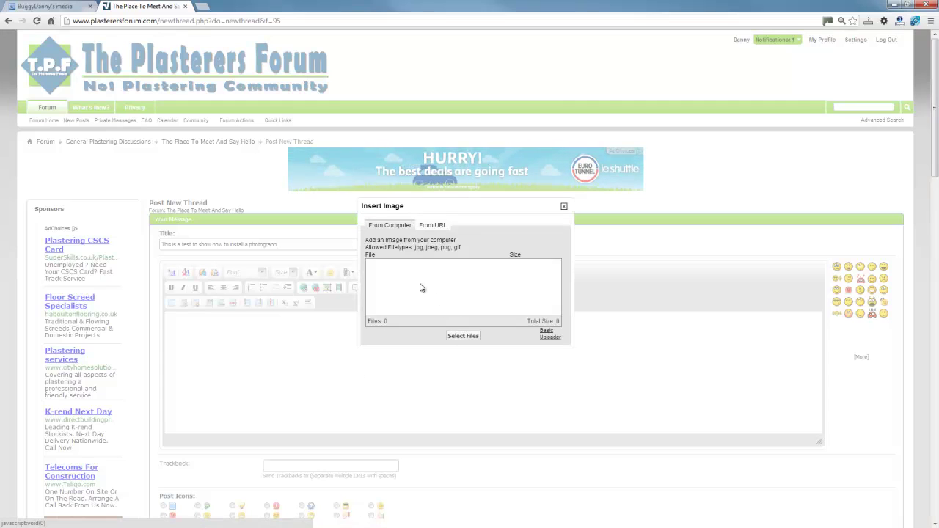
left_click(433, 227)
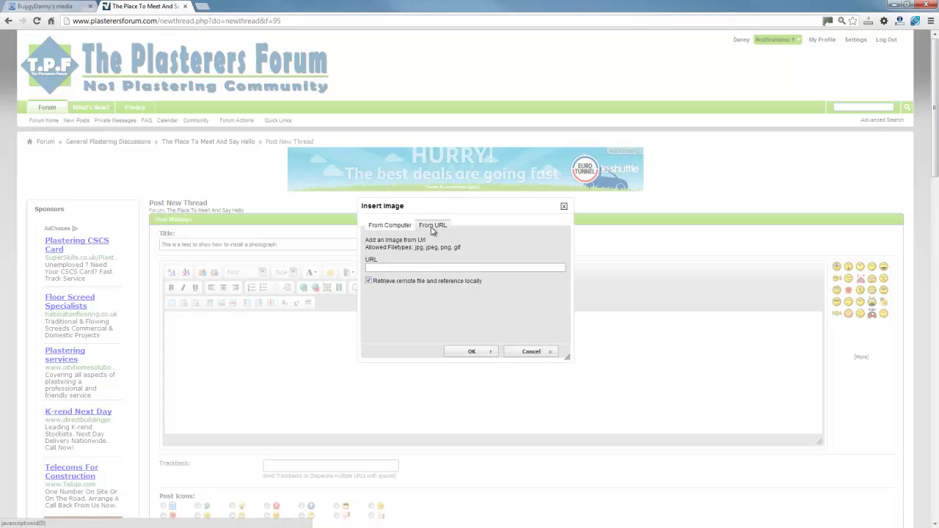
left_click(397, 268)
left_click(518, 352)
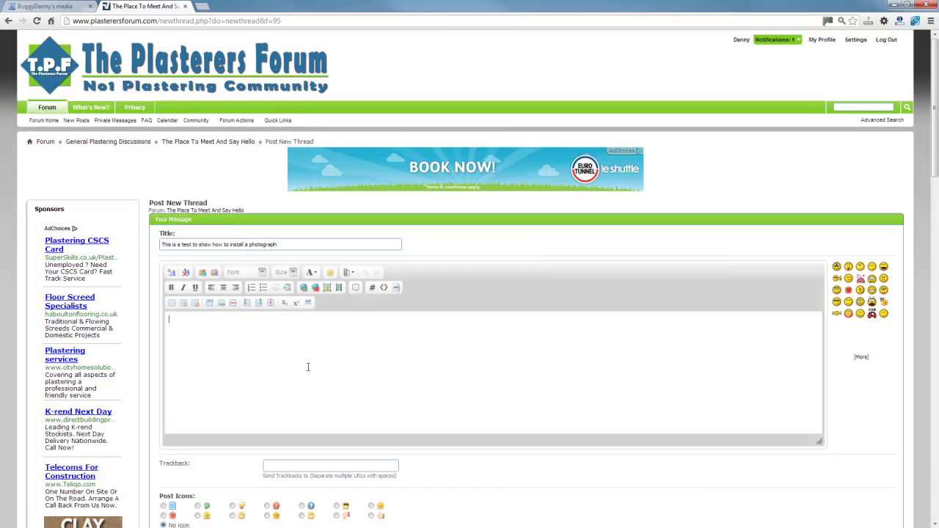
- Paste the copied IMG code into the new thread's message body and submit the thread
right_click(226, 339)
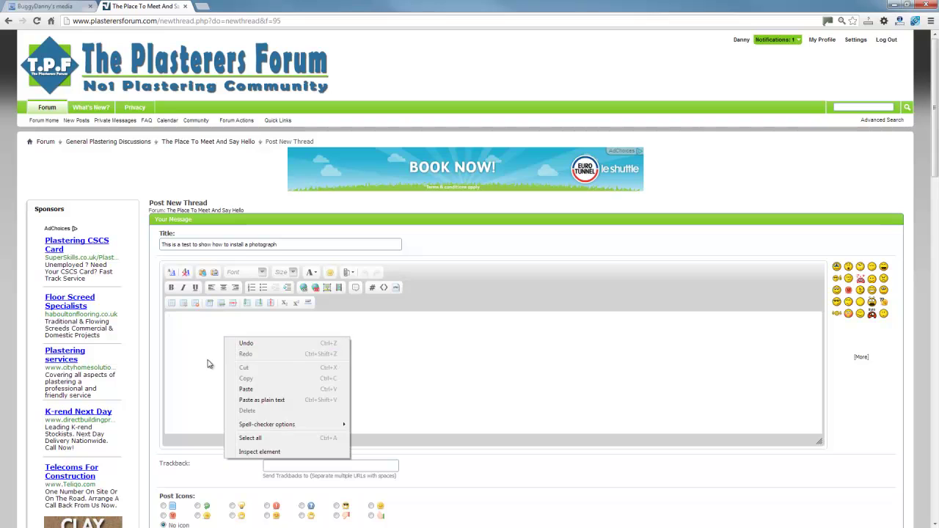
left_click(245, 389)
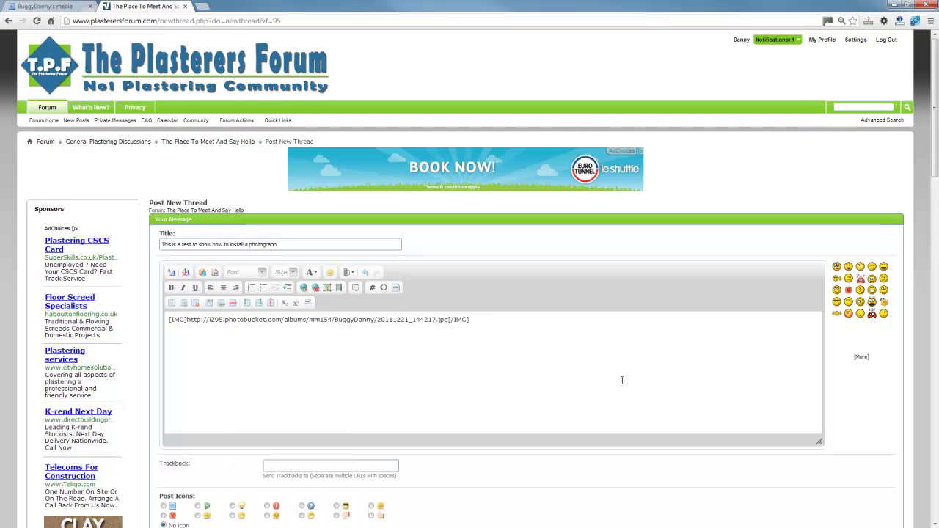
scroll(621, 380, "down", 2)
left_click(826, 451)
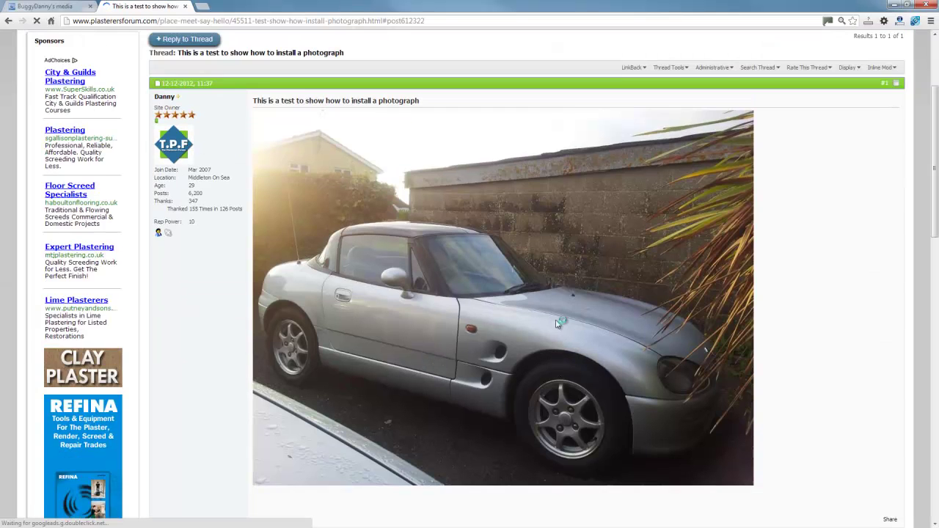
- Paste the photo's IMG code into a quick reply below the first post and post the reply
scroll(555, 319, "down", 3)
scroll(457, 347, "down", 3)
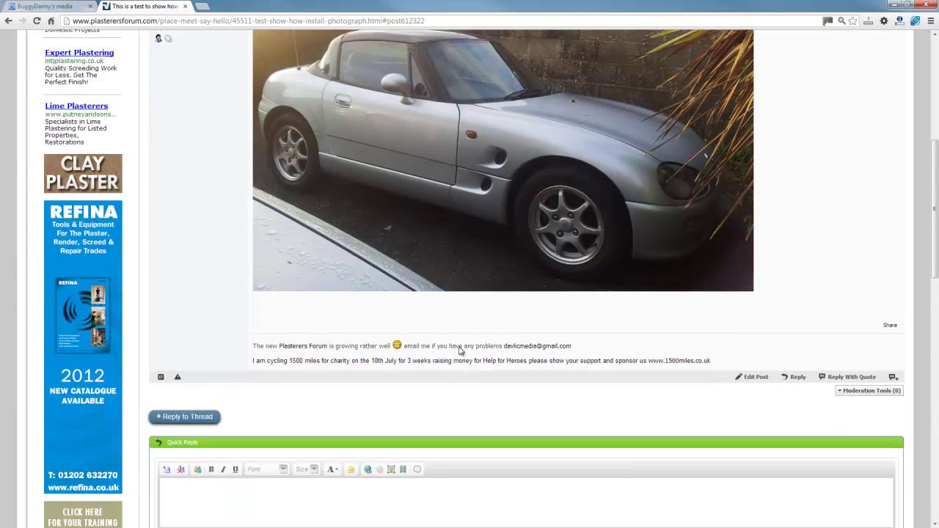
scroll(685, 379, "down", 1)
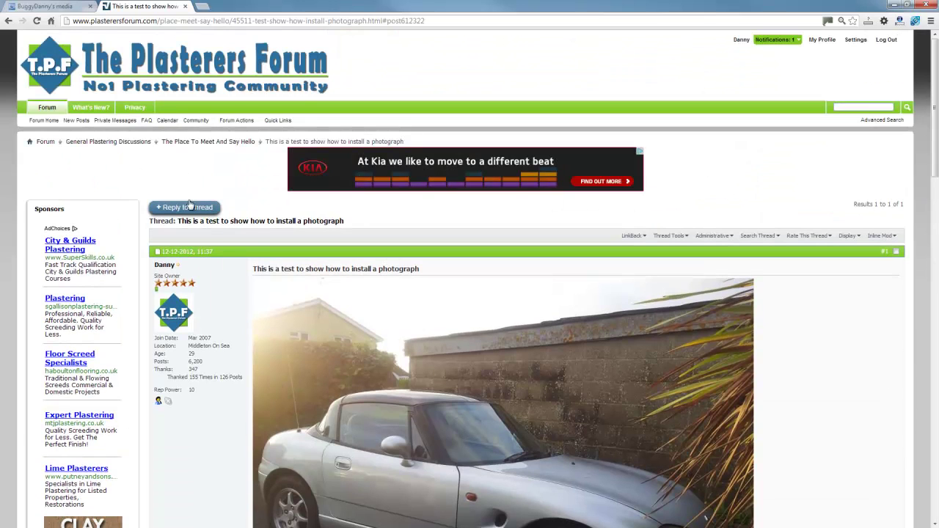
scroll(328, 437, "down", 4)
scroll(328, 437, "down", 1)
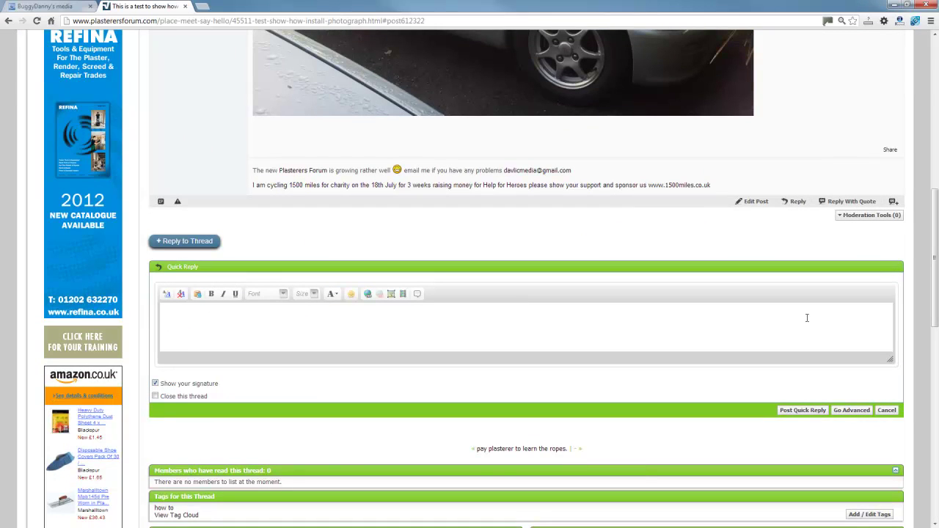
right_click(201, 314)
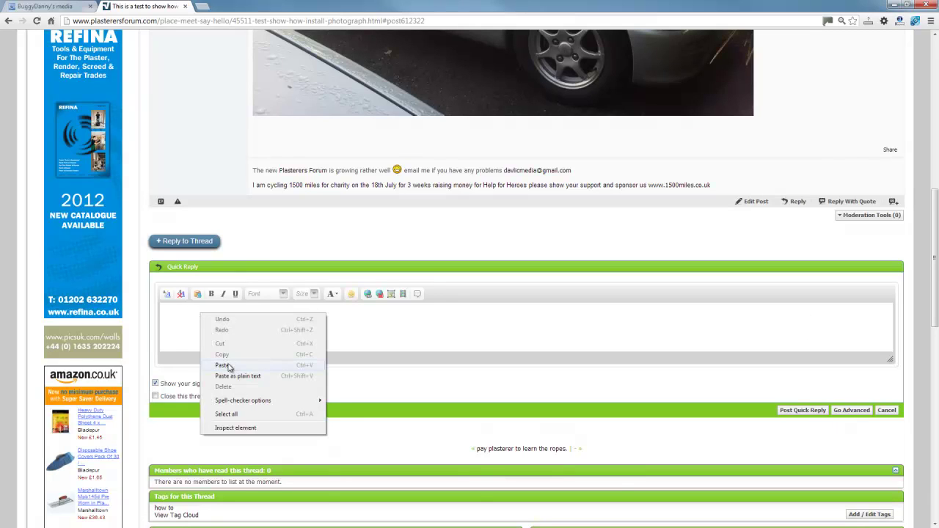
left_click(420, 334)
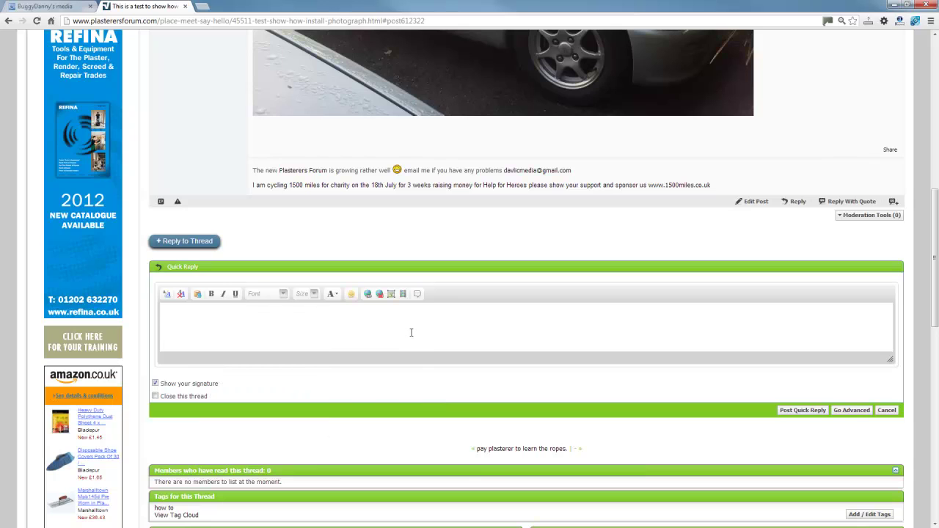
type("[IMG]http://i295.photobucket.com/albums/mm154/BuggyDanny/20111221_144217.jpg[/IMG]")
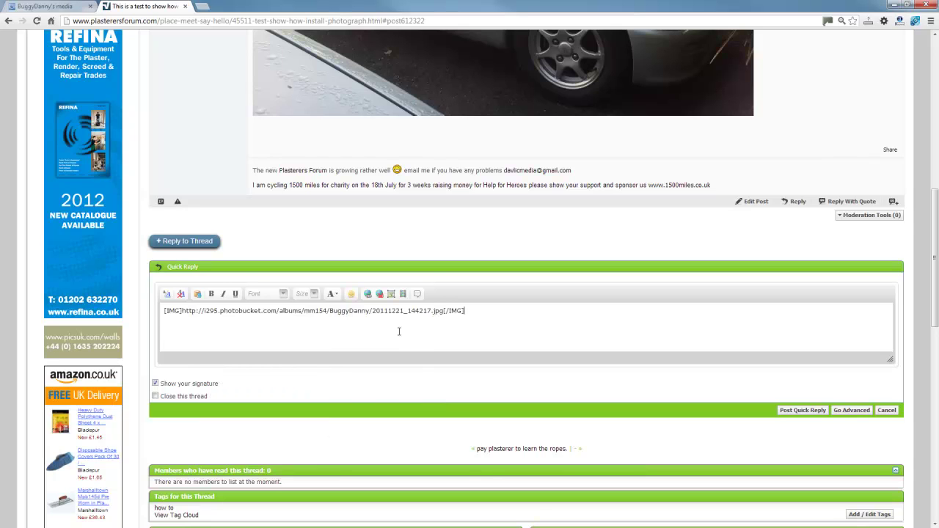
left_click(797, 411)
- Review the thread to check how the photo displays in the original post and in the reply
scroll(476, 296, "down", 2)
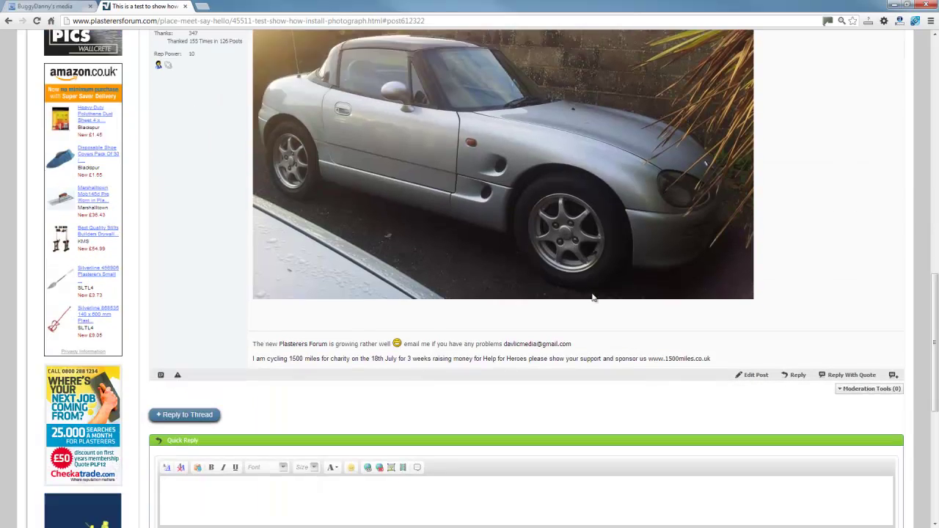
scroll(536, 265, "up", 8)
scroll(548, 273, "up", 3)
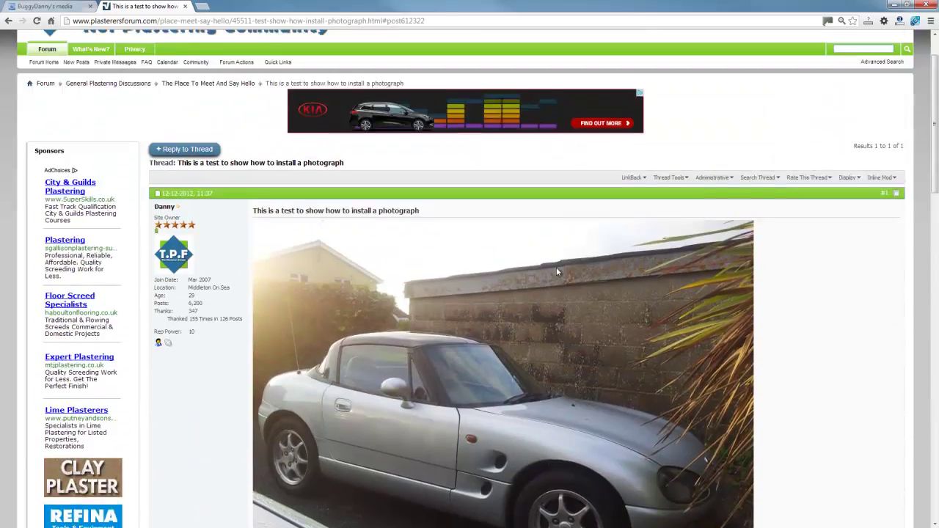
scroll(556, 266, "down", 7)
scroll(624, 312, "down", 5)
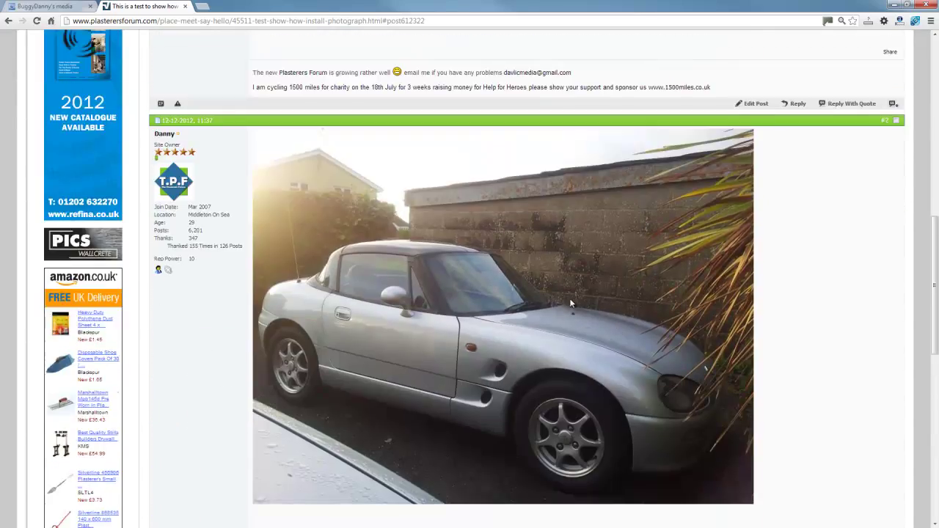
scroll(495, 272, "up", 5)
scroll(543, 271, "up", 10)
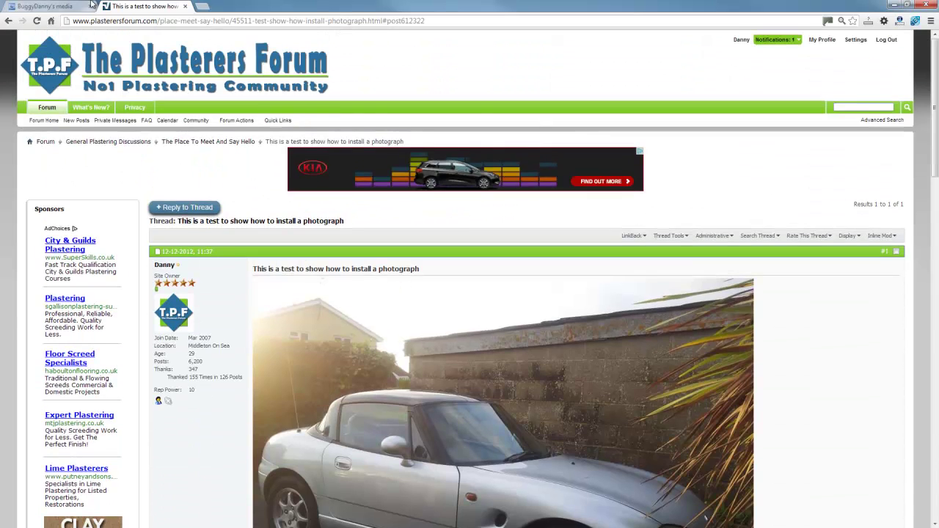
- Return to the photo's Photobucket page and close the Share the photo dialog
left_click(45, 8)
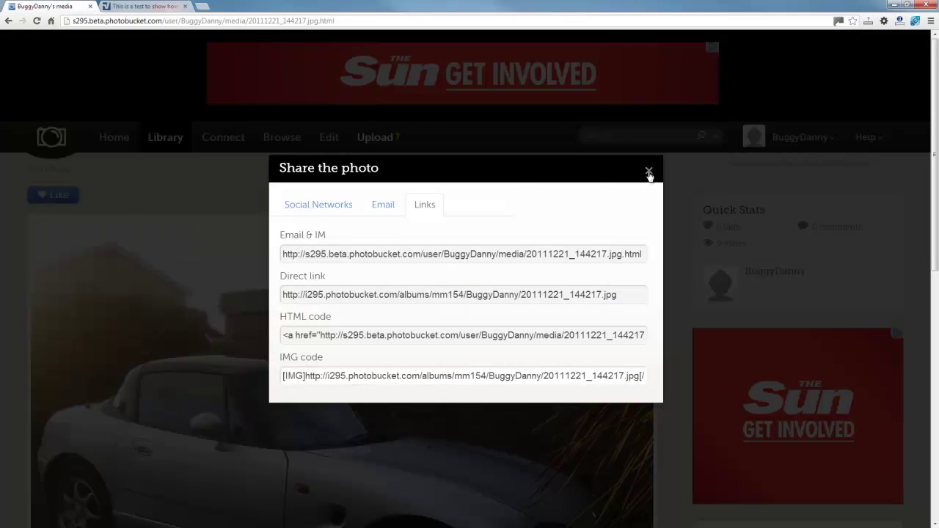
left_click(648, 172)
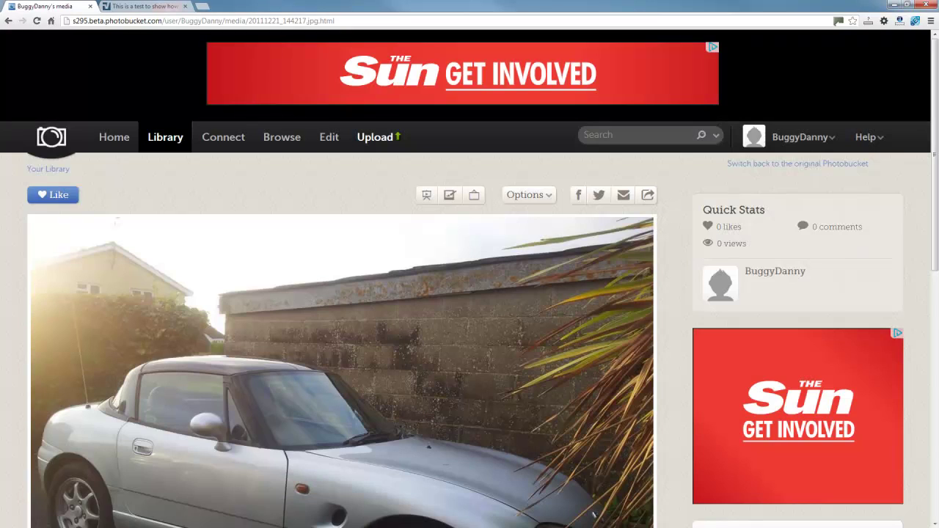